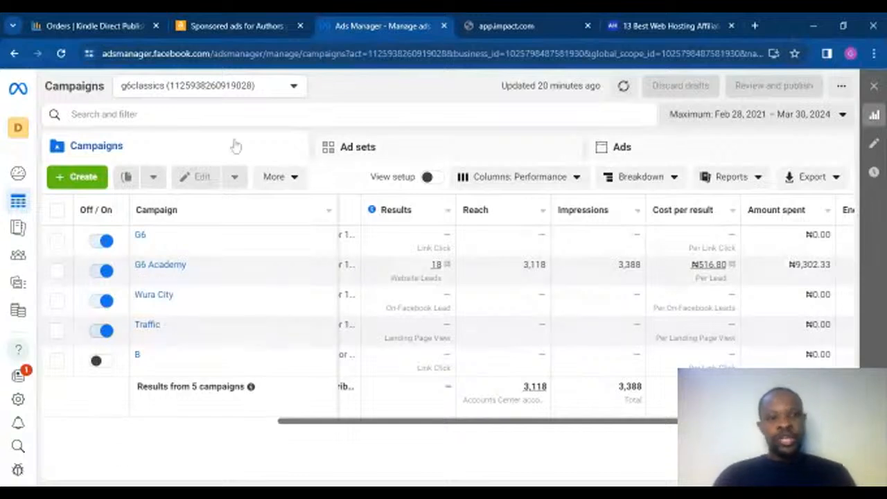
- Create a new campaign with the Leads objective, using the manual leads campaign setup
left_click(83, 178)
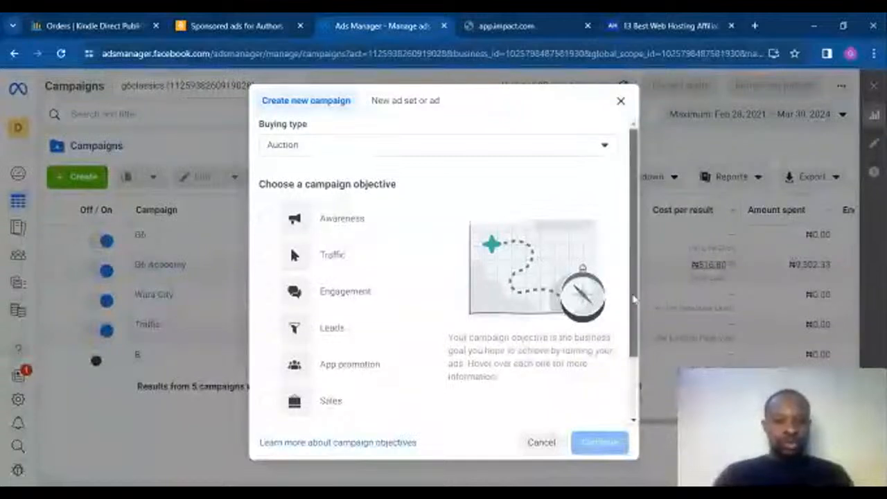
left_click_drag(633, 301, 640, 352)
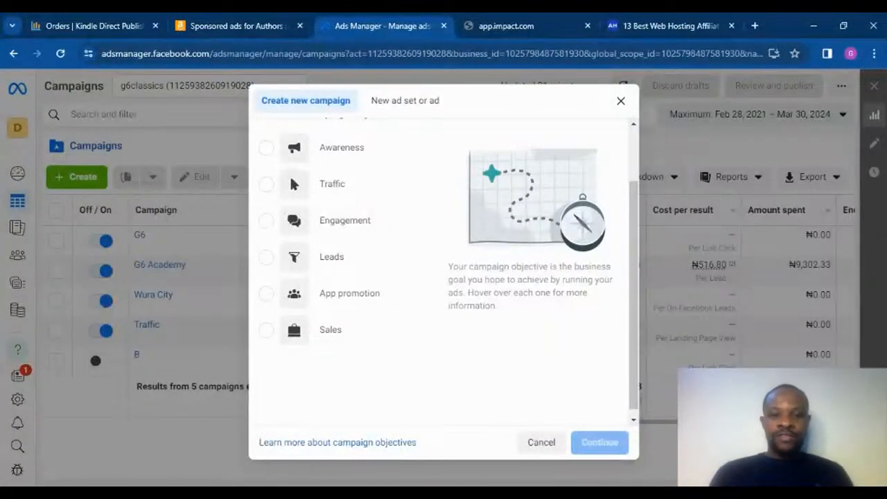
left_click(335, 259)
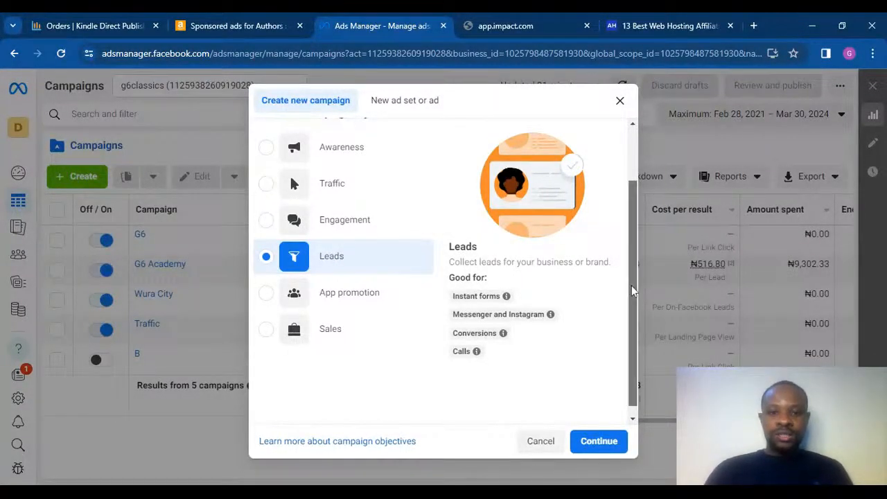
left_click_drag(632, 290, 634, 312)
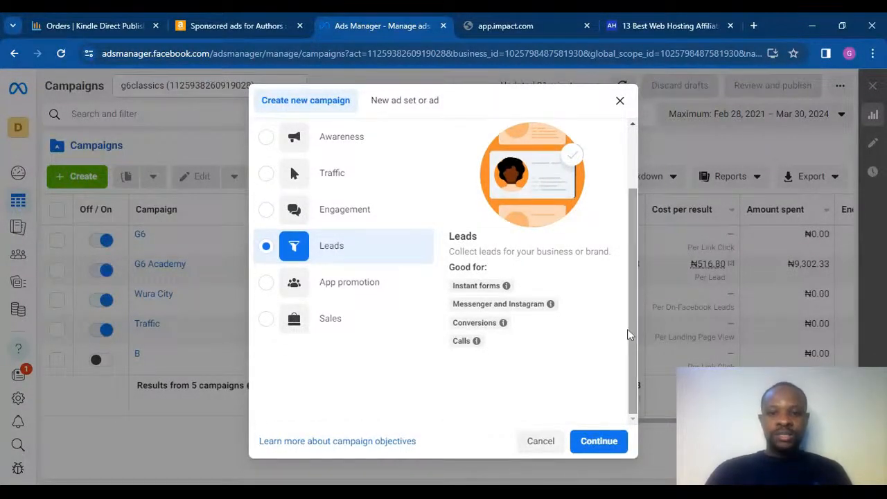
left_click(611, 440)
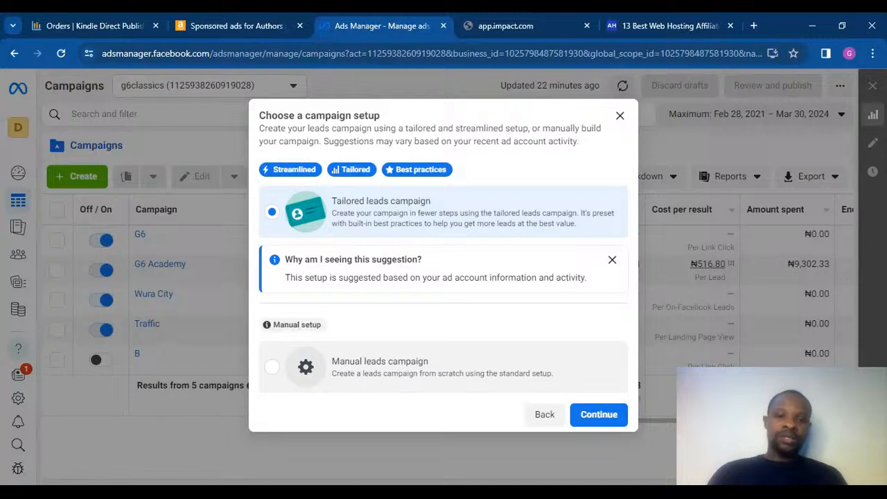
left_click(402, 373)
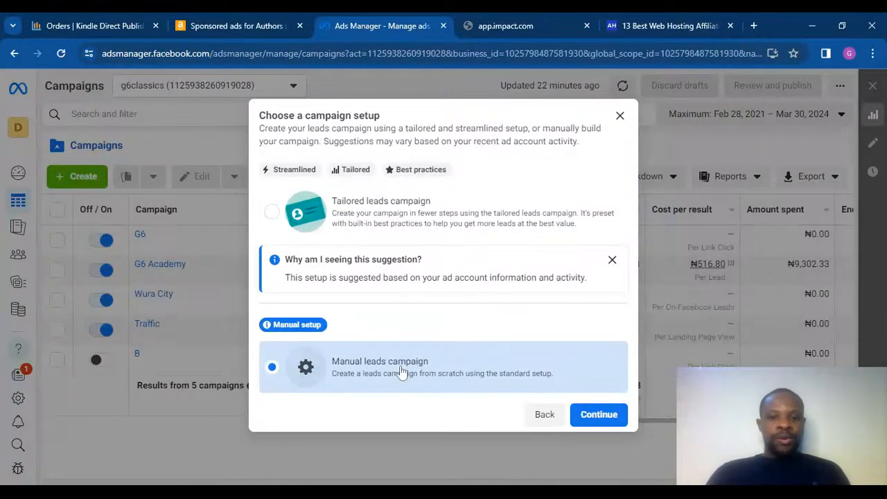
left_click(600, 416)
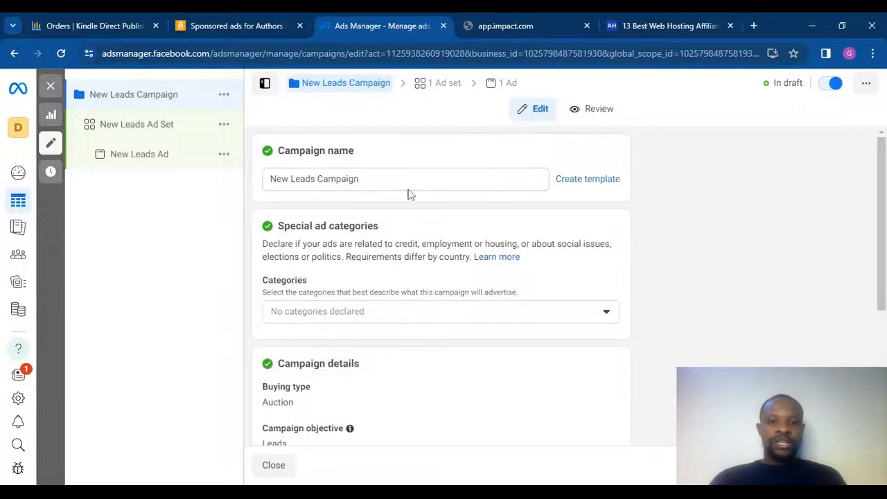
- Name the campaign "Lead Gen"
left_click_drag(390, 176, 271, 179)
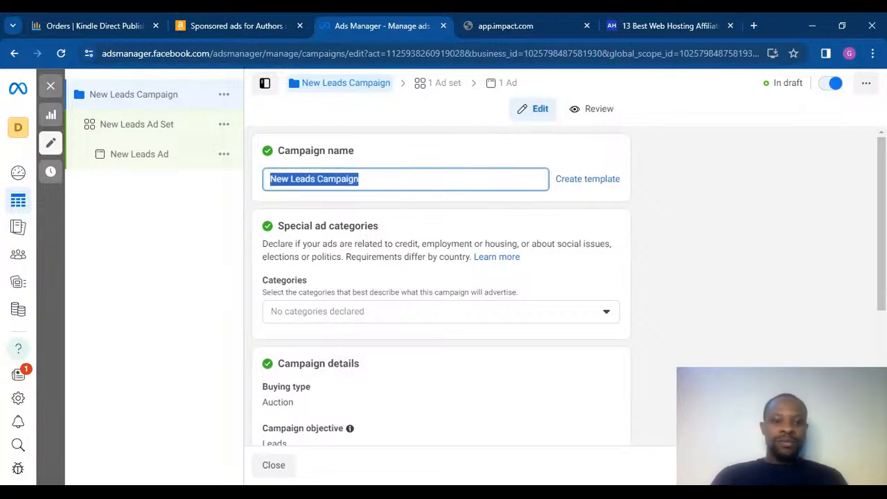
type("Face")
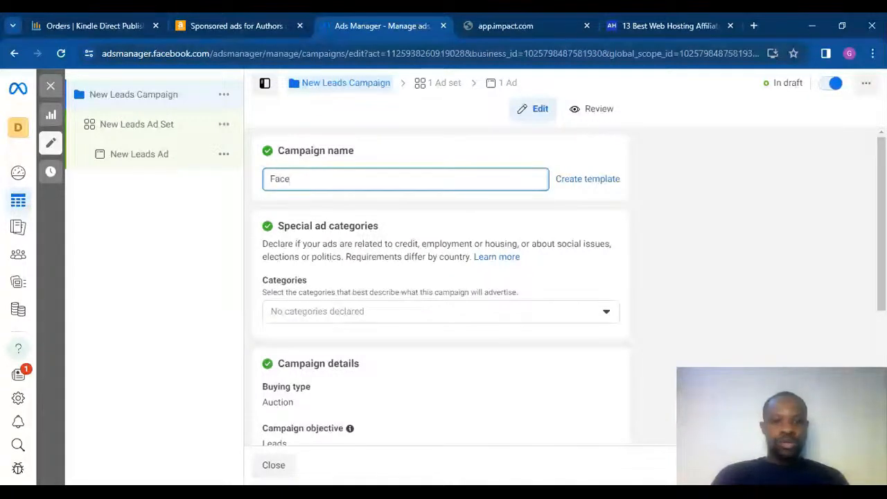
key("BackSpace")
key("BackSpace")
key("BackSpace")
key("BackSpace")
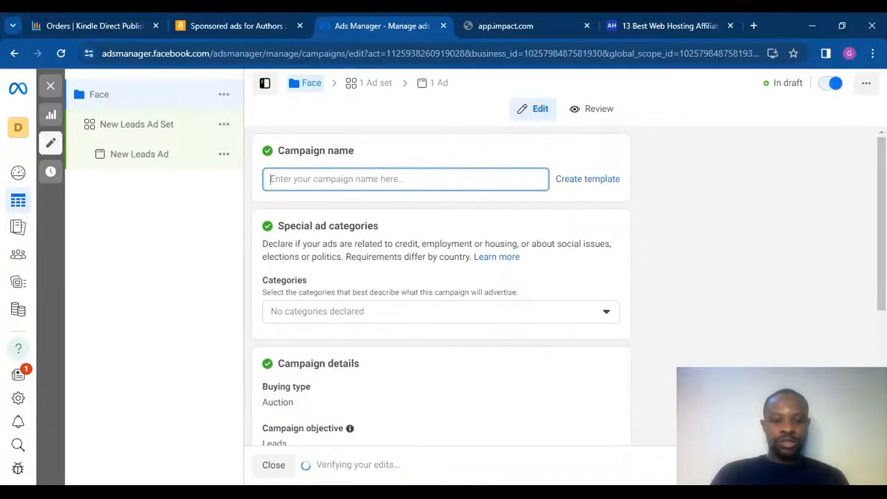
type("Lead Gen")
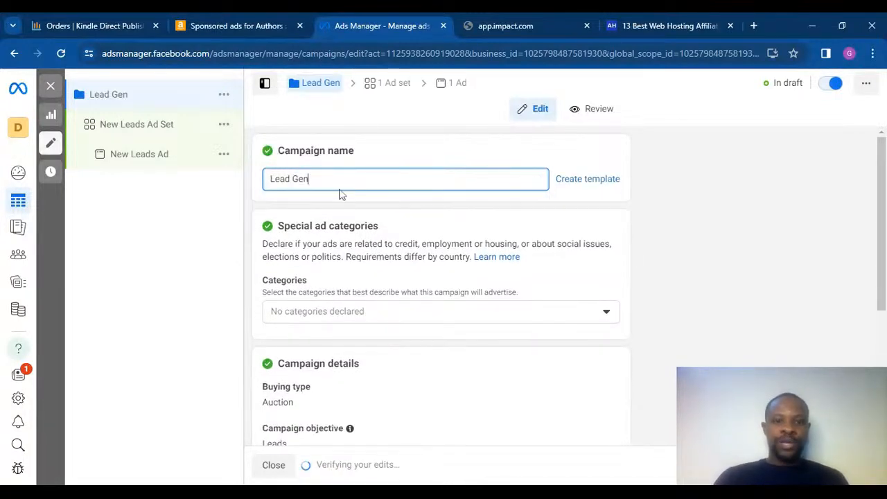
left_click(688, 283)
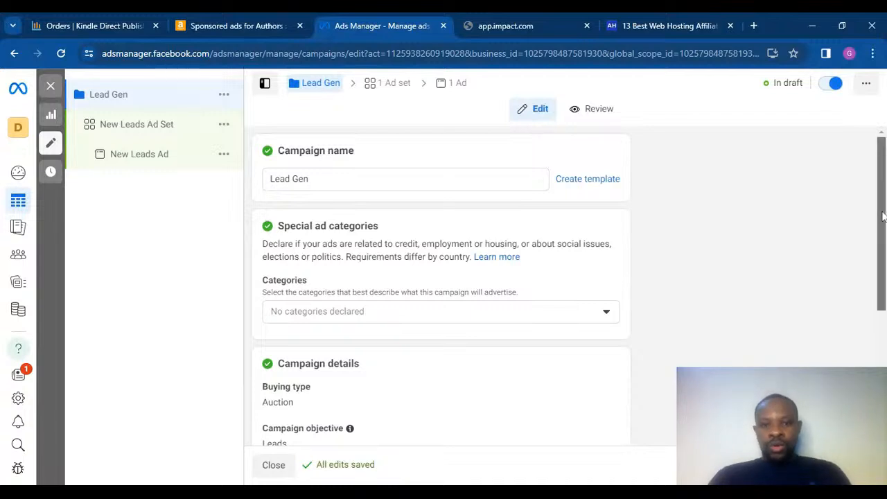
- Turn on Advantage campaign budget for the Lead Gen campaign
mouse_move(883, 218)
left_mouse_down()
mouse_move(883, 241)
mouse_move(884, 211)
mouse_move(884, 219)
left_mouse_up()
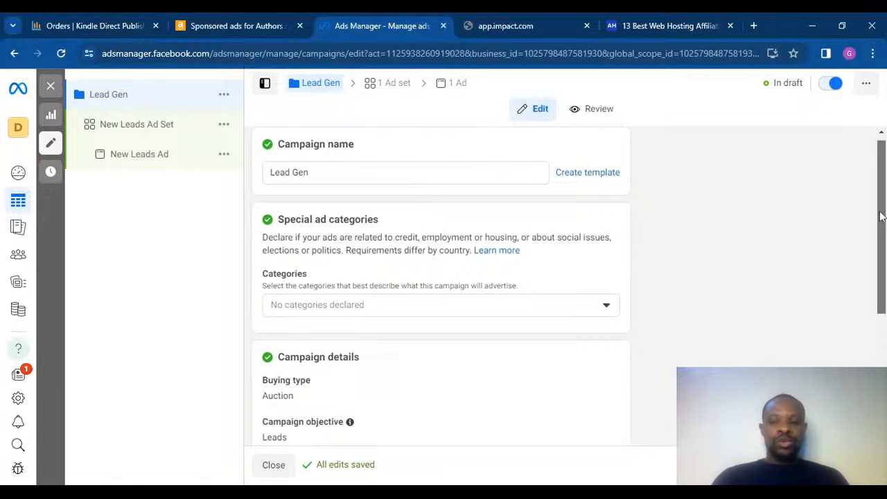
left_click_drag(881, 216, 882, 313)
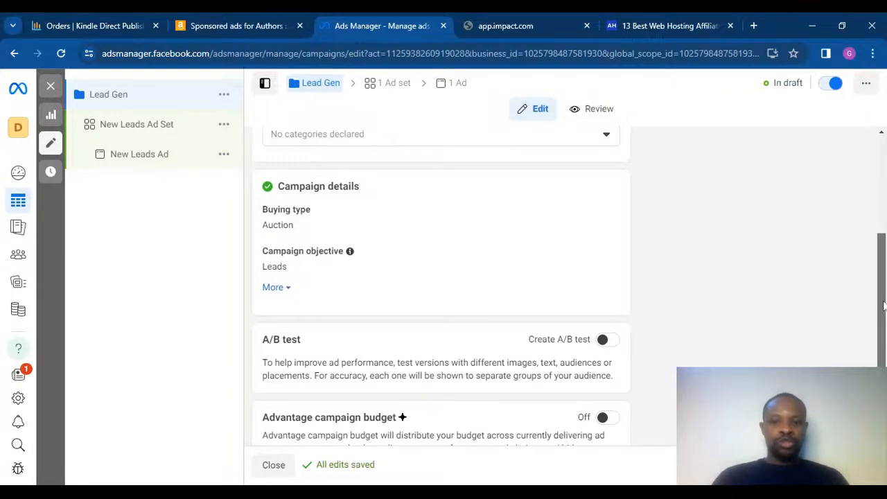
left_click_drag(883, 305, 883, 336)
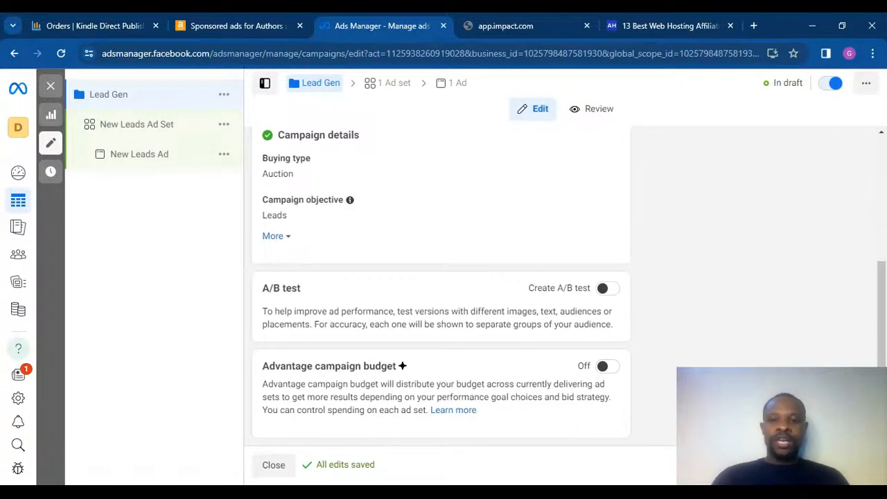
left_click(609, 367)
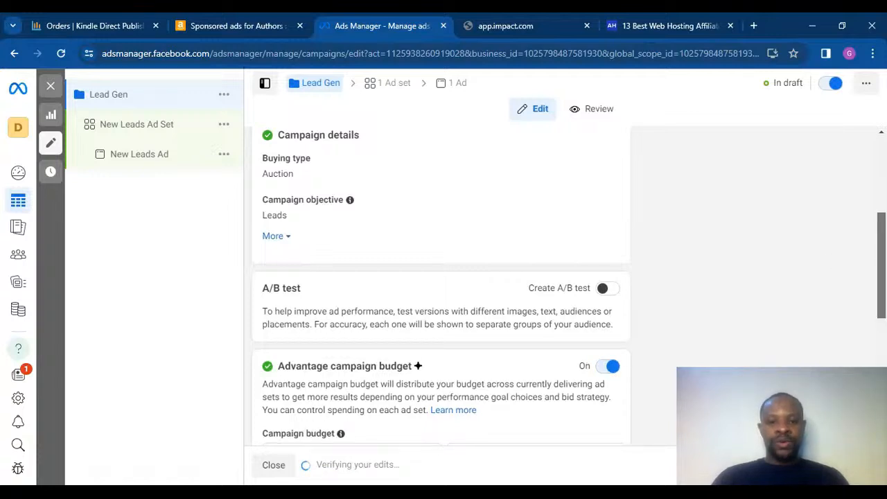
- Keep the campaign budget type as daily and set the amount to ₦10,000
scroll(441, 286, "down", 1)
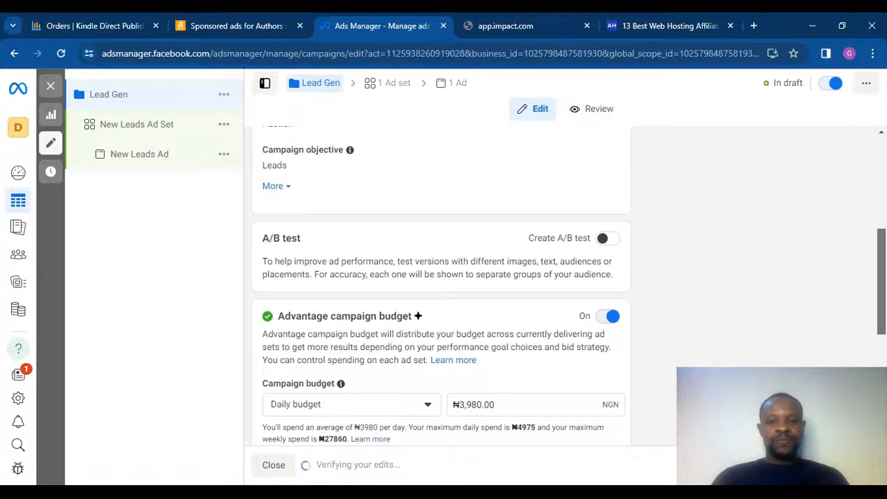
scroll(441, 285, "down", 1)
scroll(441, 286, "down", 1)
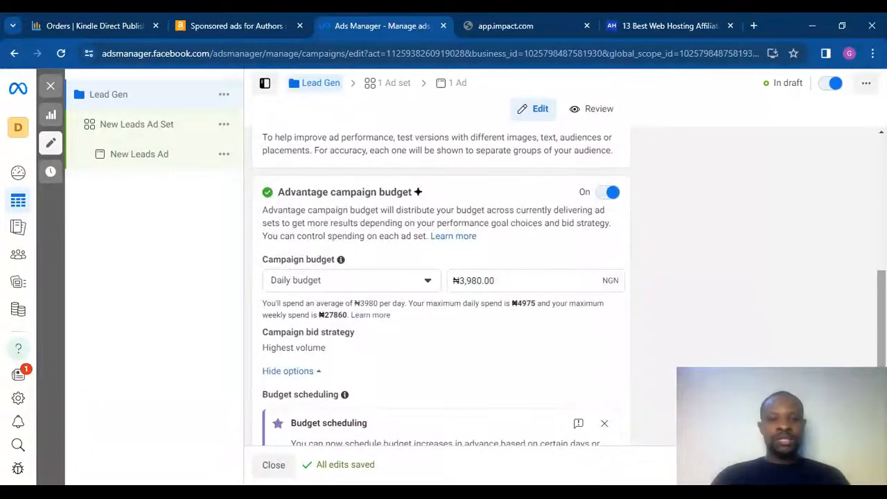
left_click(429, 282)
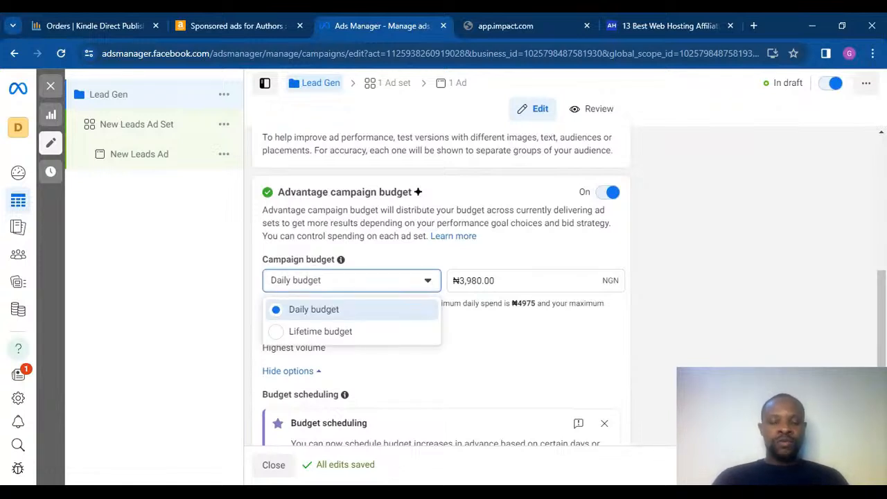
left_click(430, 283)
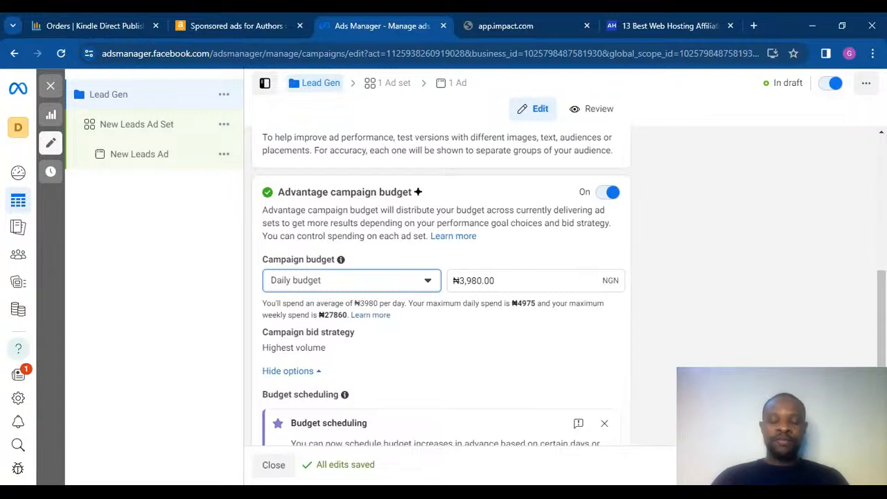
left_click(506, 281)
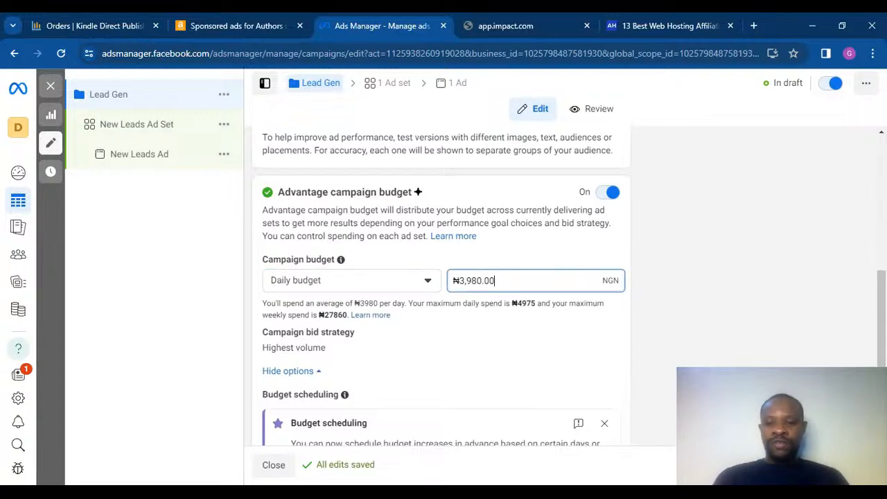
key("BackSpace")
key("BackSpace")
key("BackSpace")
key("BackSpace")
key("BackSpace")
key("BackSpace")
key("BackSpace")
key("BackSpace")
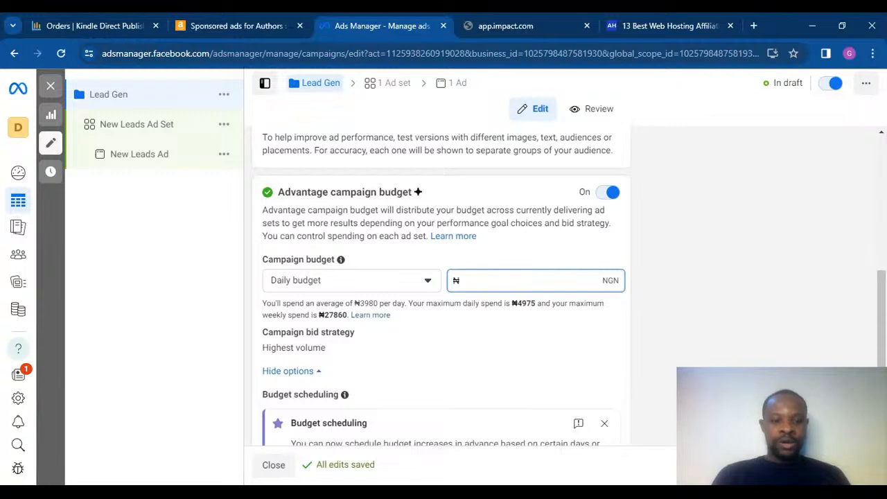
type("10000")
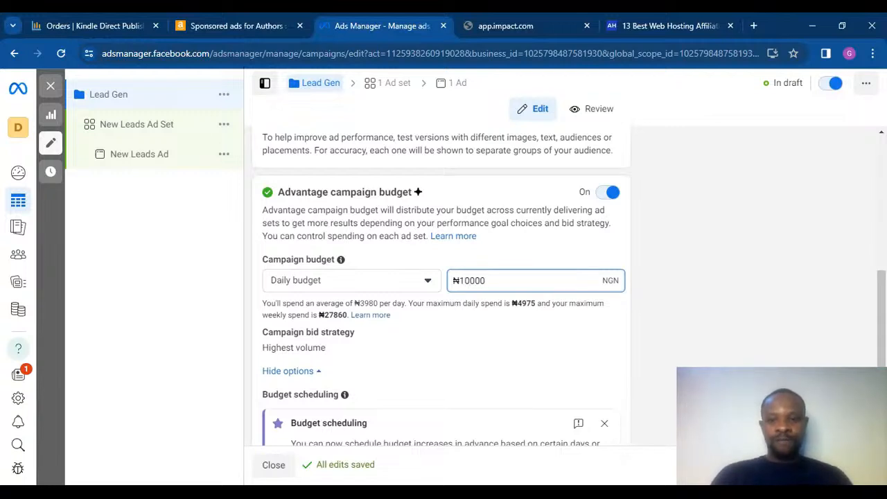
left_click(642, 290)
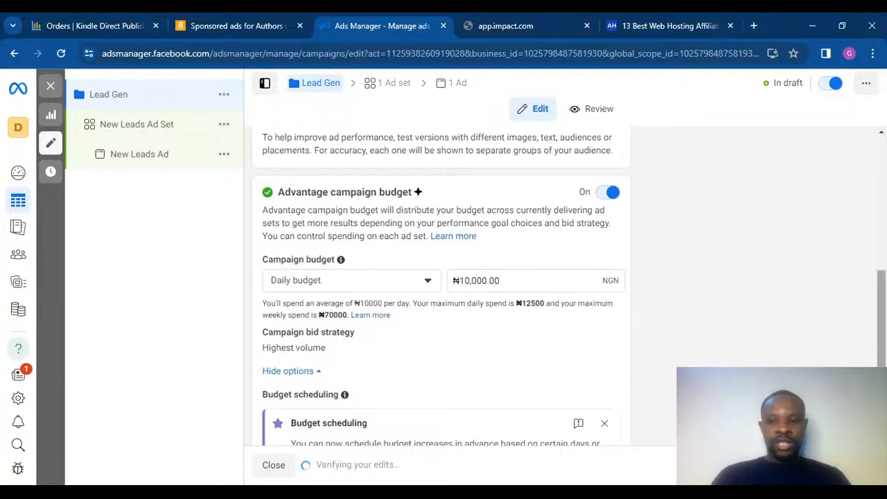
- Continue from the campaign settings to the ad set and rename it "Lead Gen"
left_click_drag(883, 332, 884, 354)
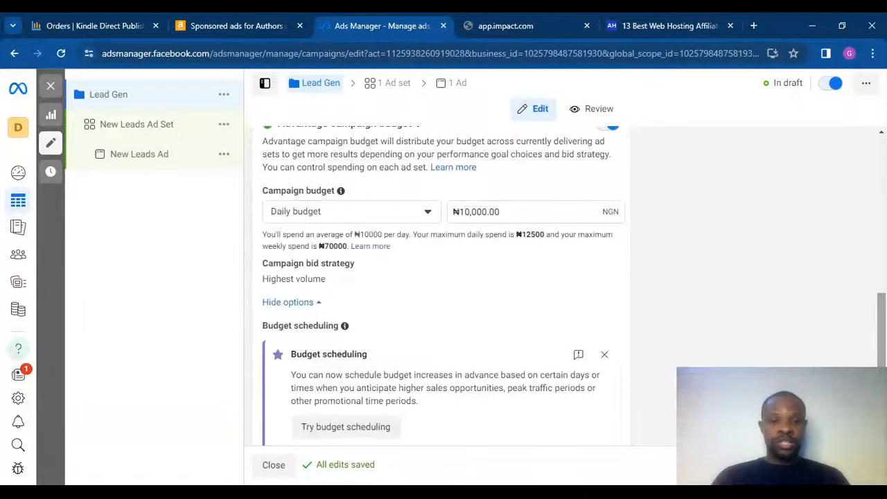
scroll(686, 305, "down", 1)
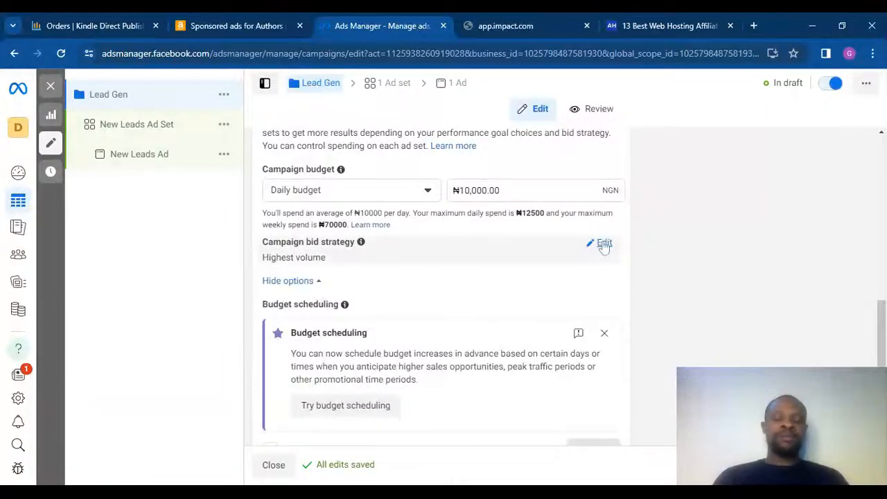
scroll(444, 285, "down", 1)
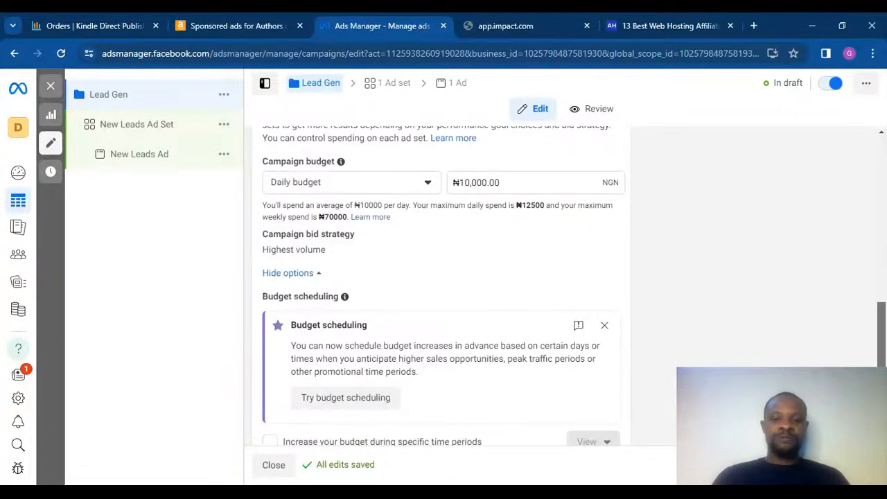
scroll(444, 284, "down", 1)
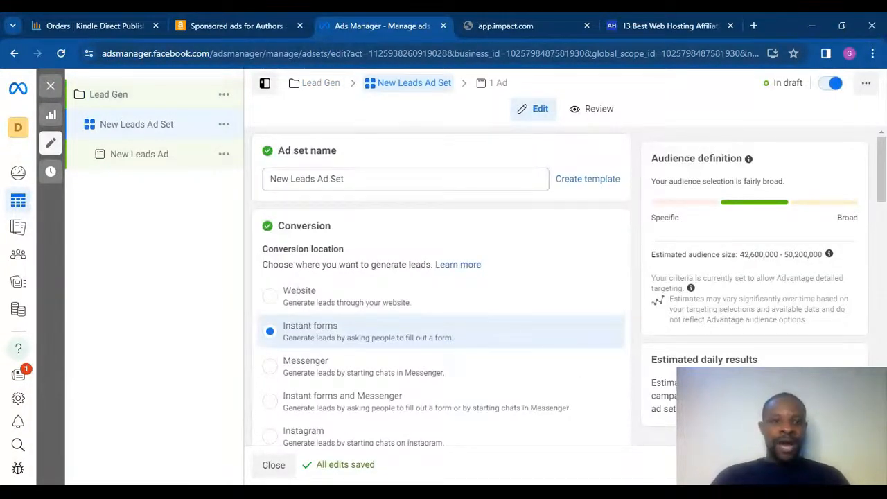
double_click(338, 179)
key("ctrl+a")
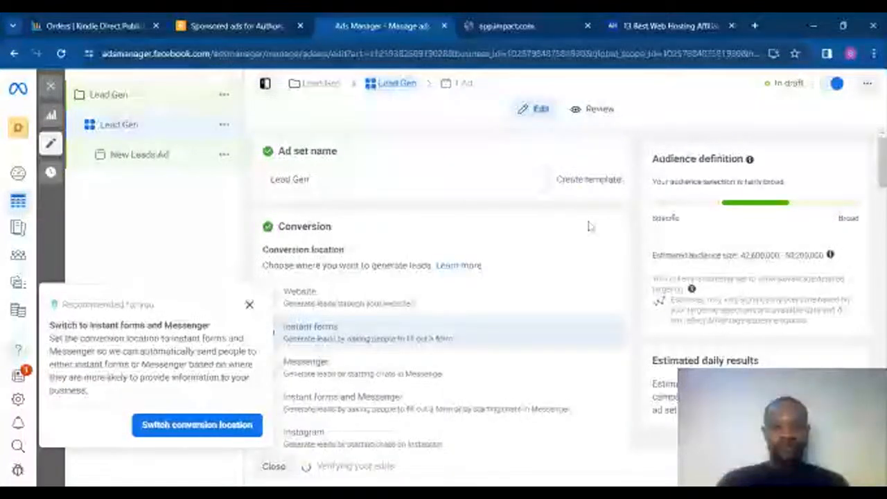
- Choose G6 Digitals as the Facebook Page for the ad set's conversion settings
left_click_drag(884, 167, 886, 181)
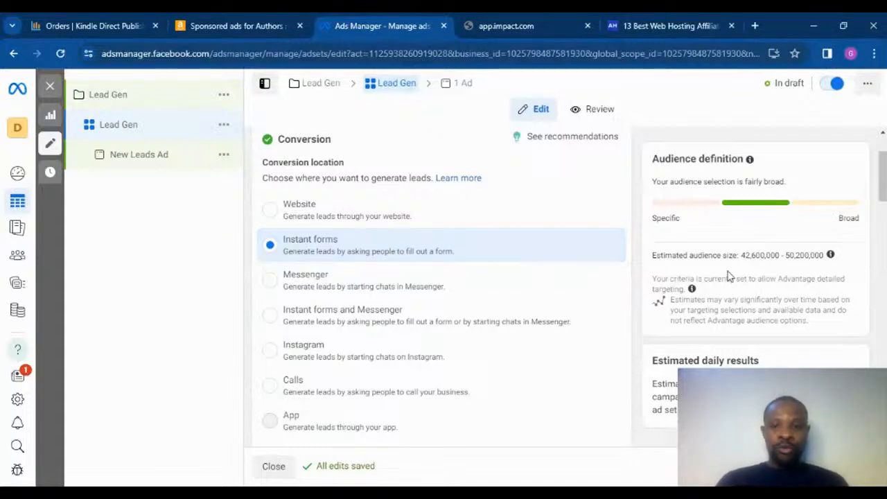
left_click_drag(884, 173, 884, 217)
left_click(539, 203)
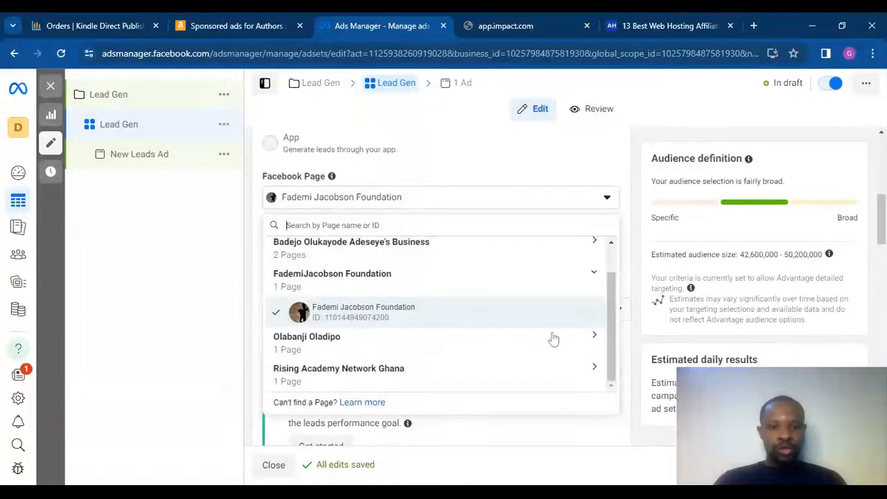
left_click_drag(610, 307, 615, 232)
left_click(327, 253)
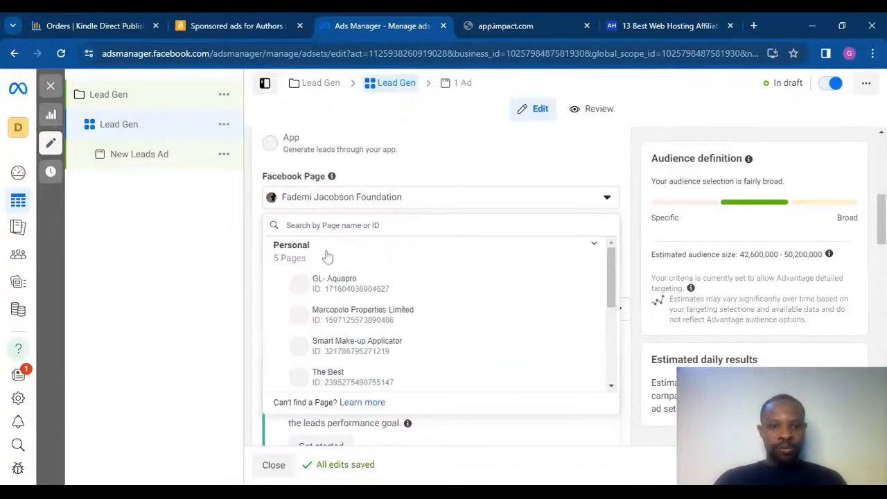
scroll(617, 298, "down", 3)
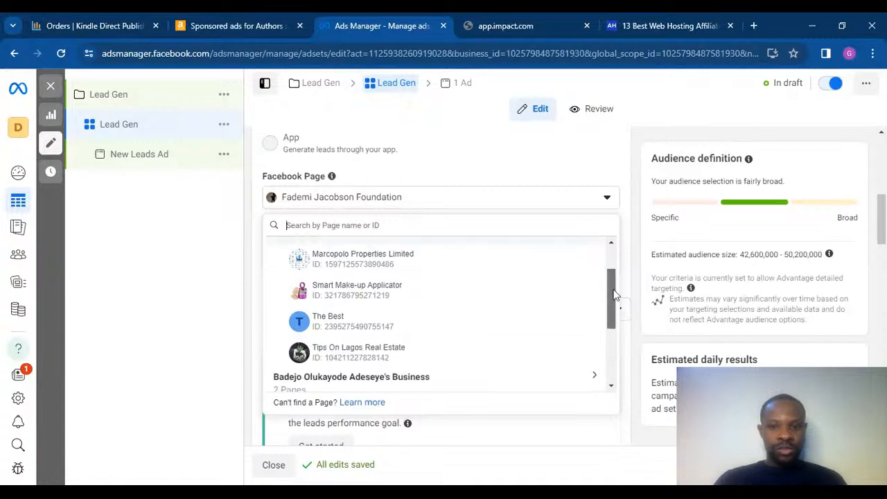
scroll(614, 327, "down", 1)
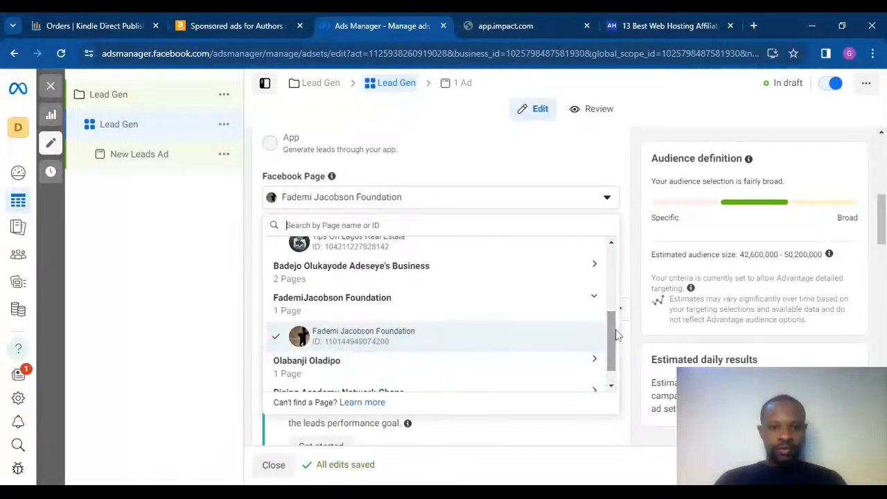
left_click(411, 277)
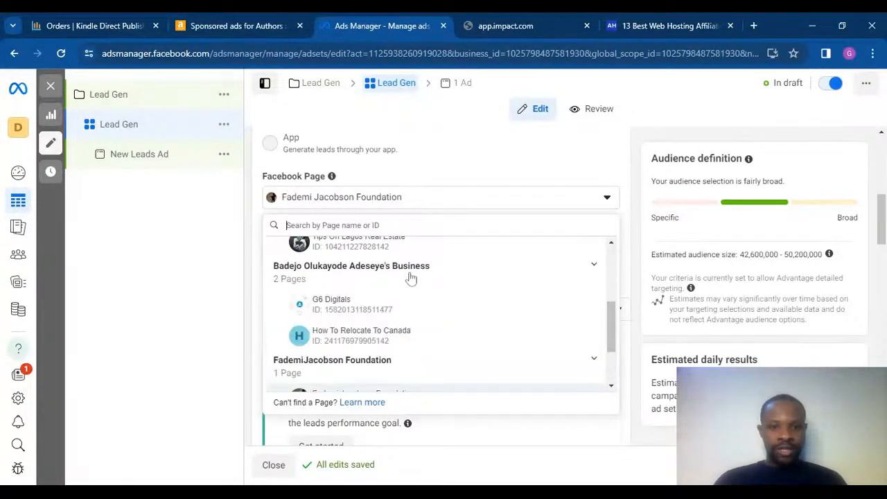
left_click(333, 305)
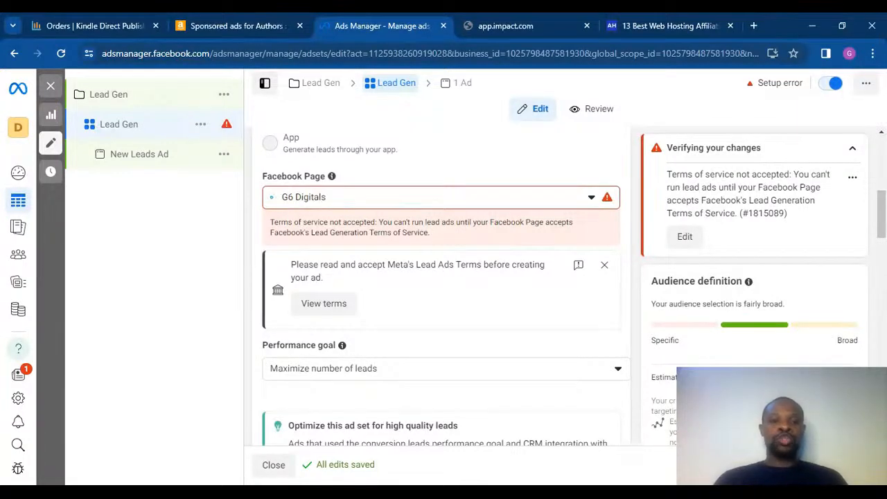
- Review and accept Meta's Lead Ads Terms for the selected Facebook Page
left_click(332, 313)
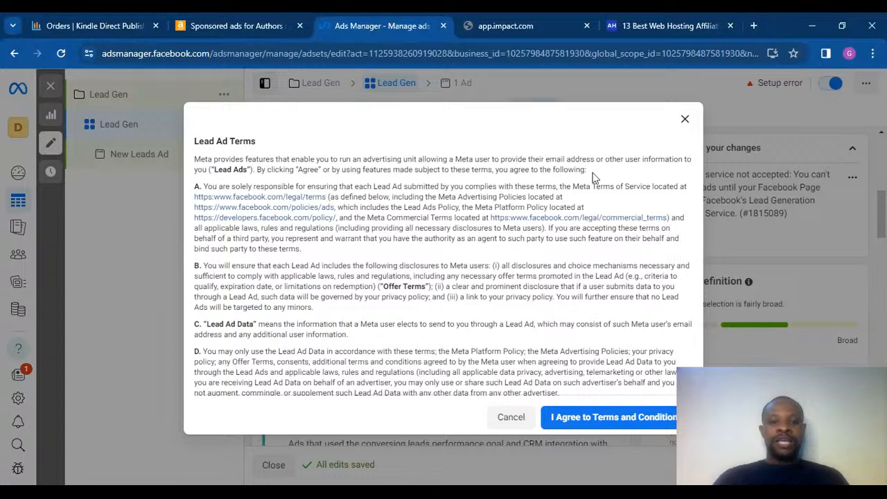
scroll(691, 214, "down", 5)
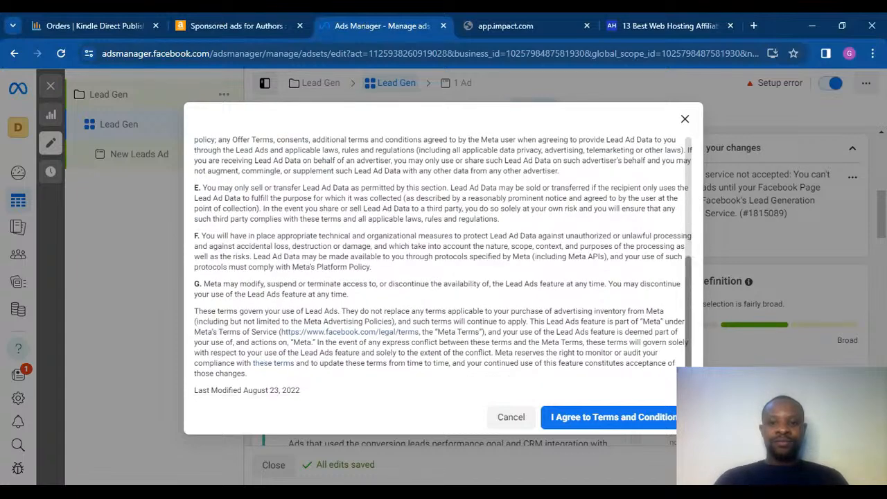
left_click(596, 420)
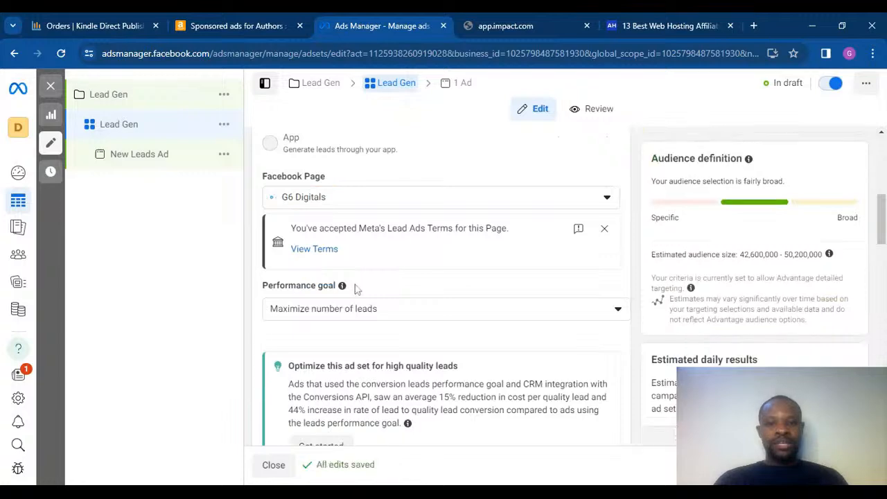
- Set the ad set's performance goal to Maximize number of conversion leads
left_click(382, 312)
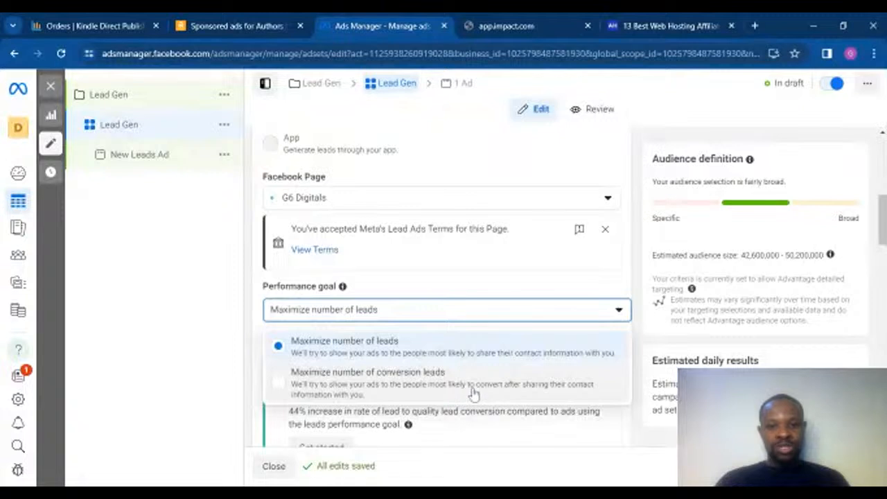
left_click(352, 388)
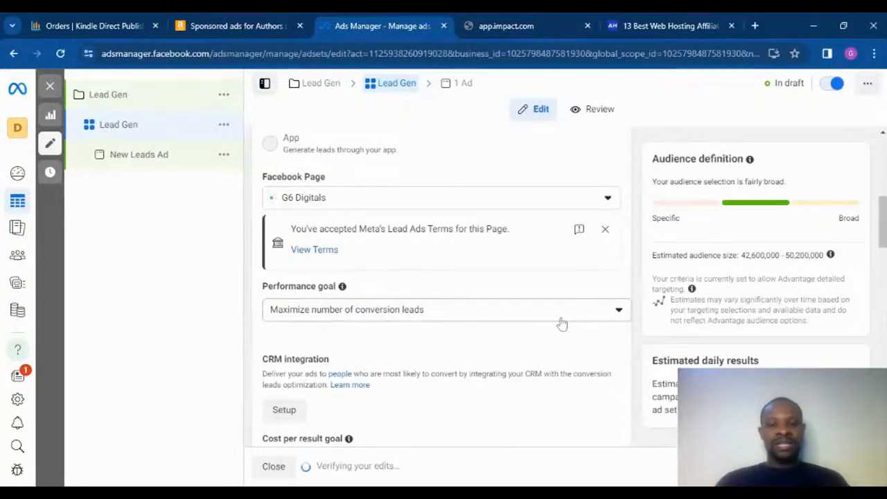
- Turn on Dynamic creative for the Lead Gen ad set
left_click_drag(884, 214, 884, 225)
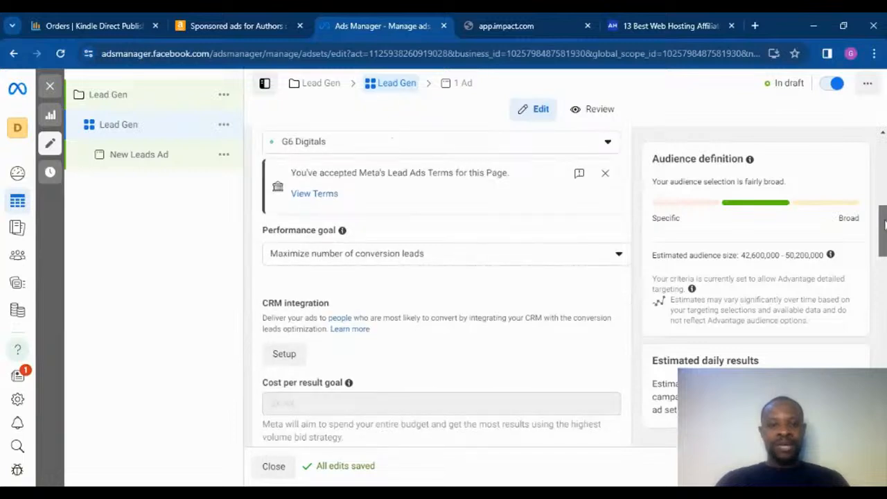
left_click_drag(884, 224, 884, 243)
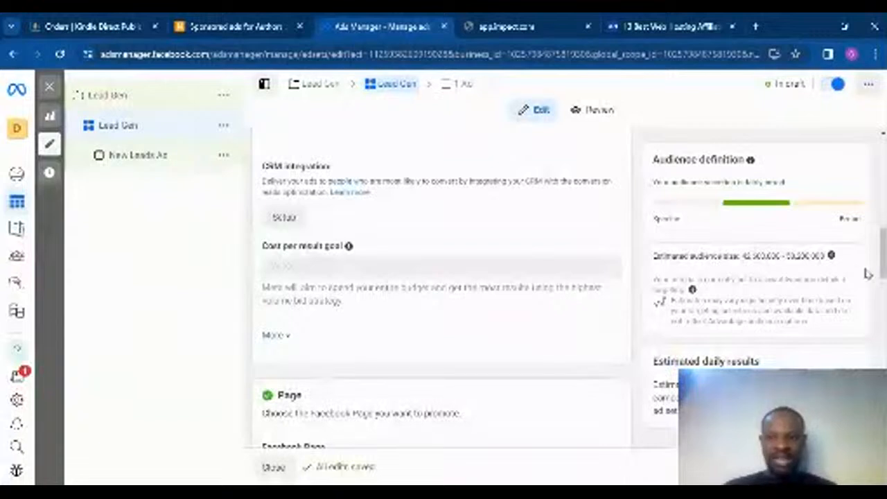
scroll(882, 264, "down", 2)
scroll(441, 277, "down", 2)
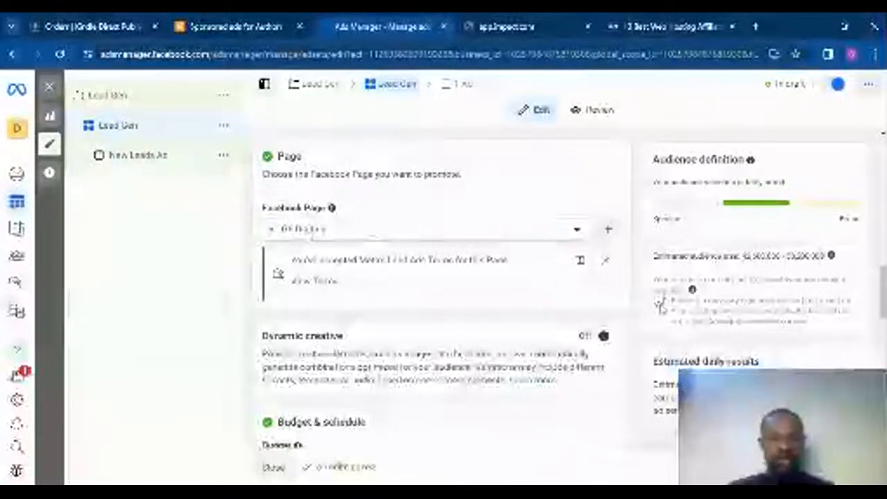
scroll(313, 232, "down", 2)
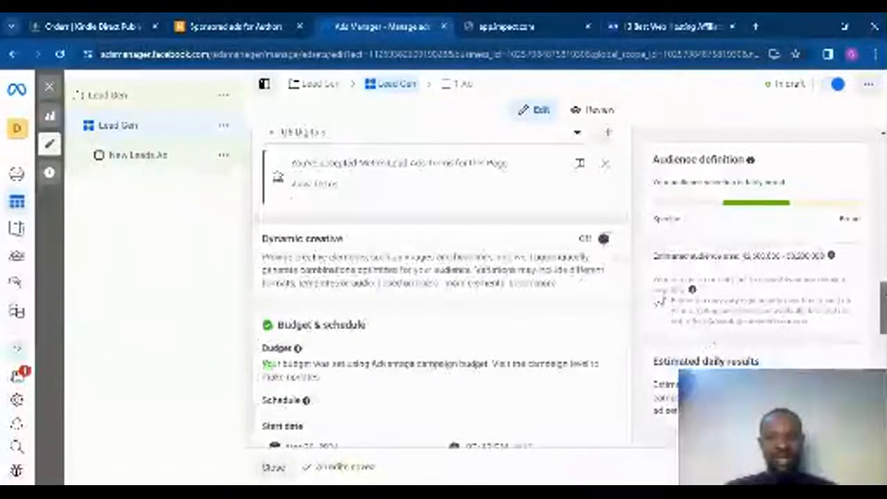
scroll(441, 278, "down", 1)
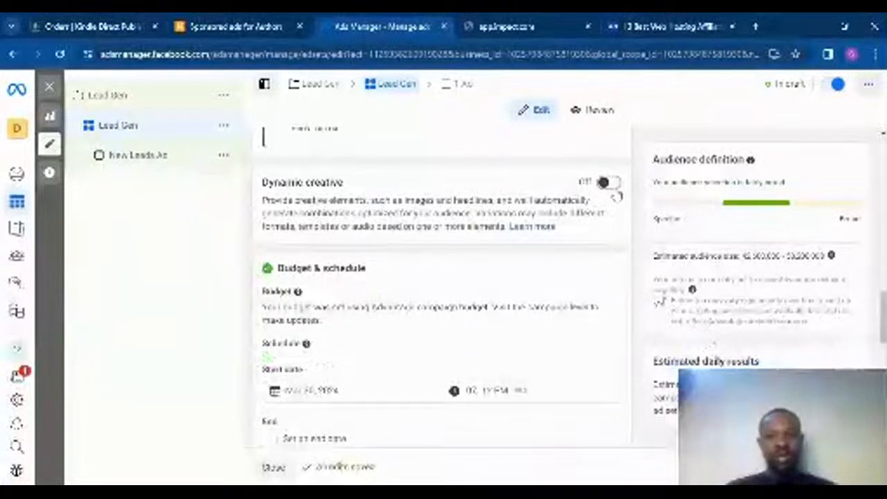
left_click(613, 189)
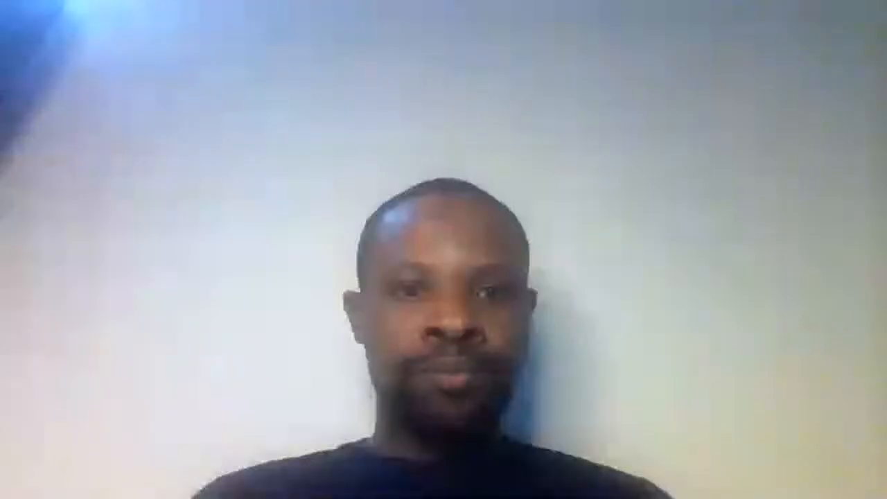